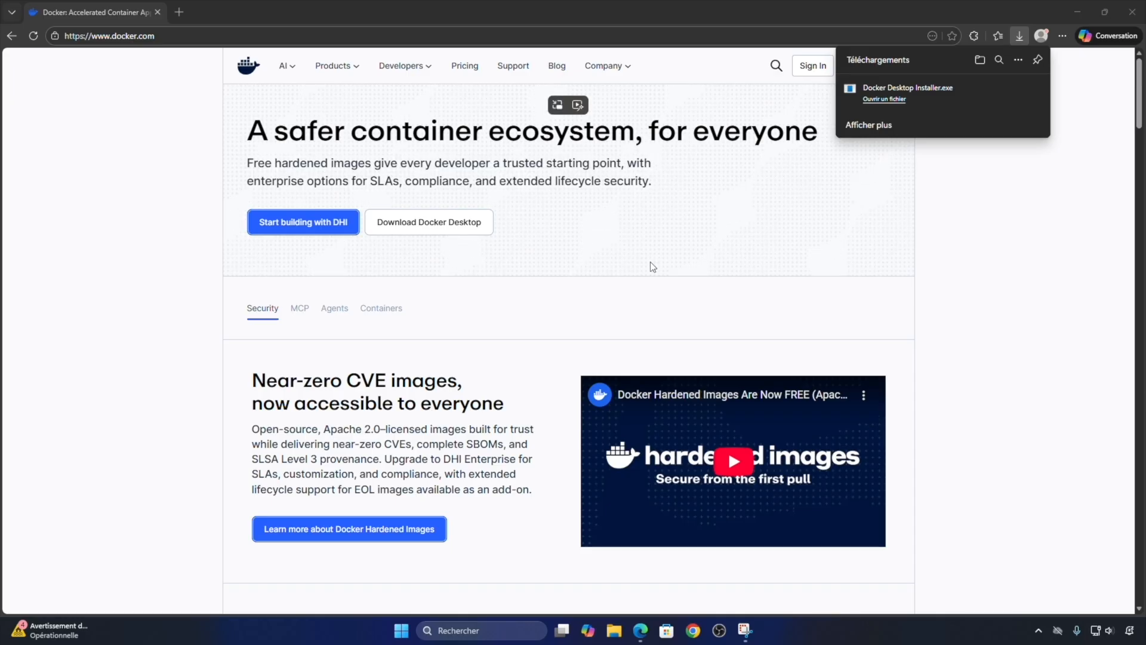
- Run the downloaded Docker Desktop installer, keeping WSL 2 and the desktop shortcut enabled, and close it when done
click(884, 100)
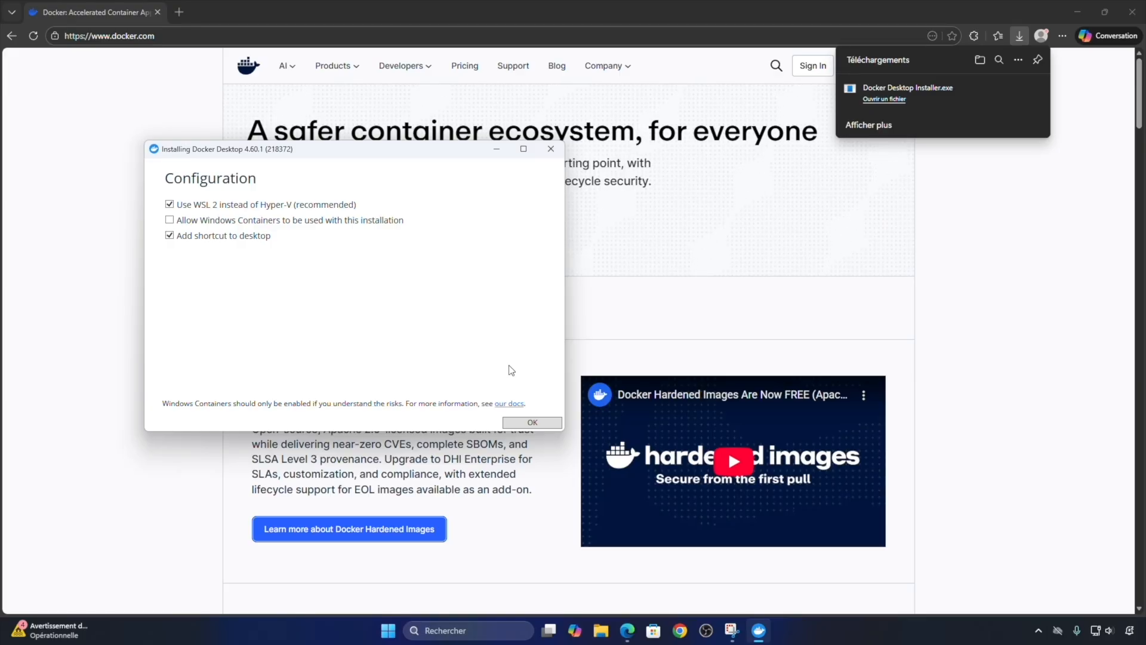
click(539, 424)
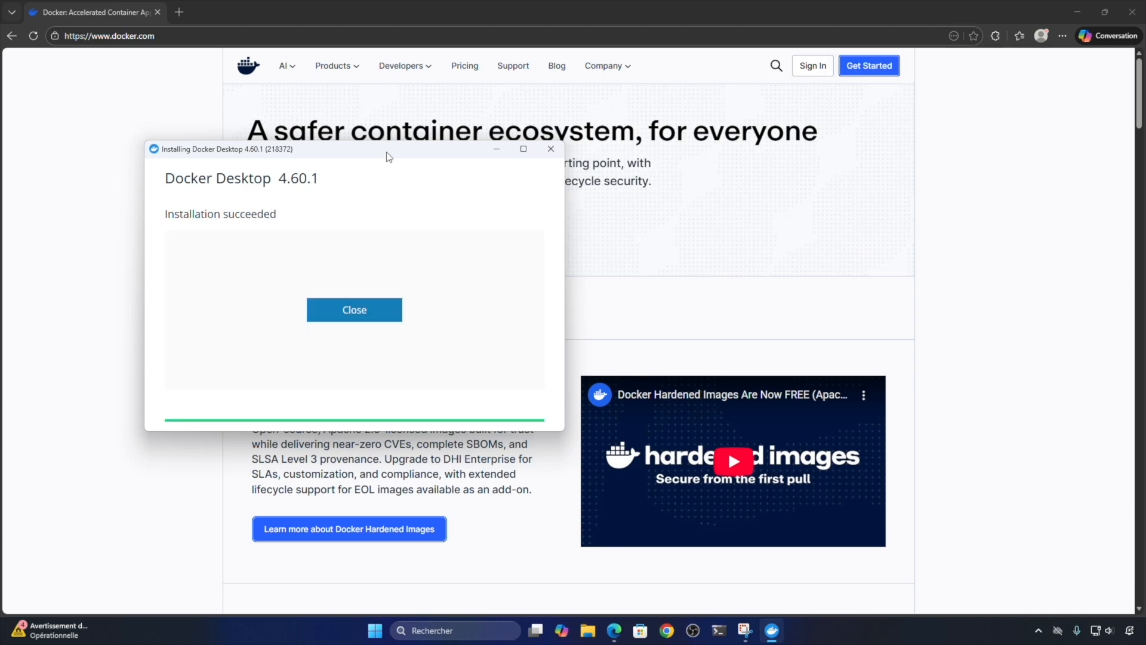
click(357, 310)
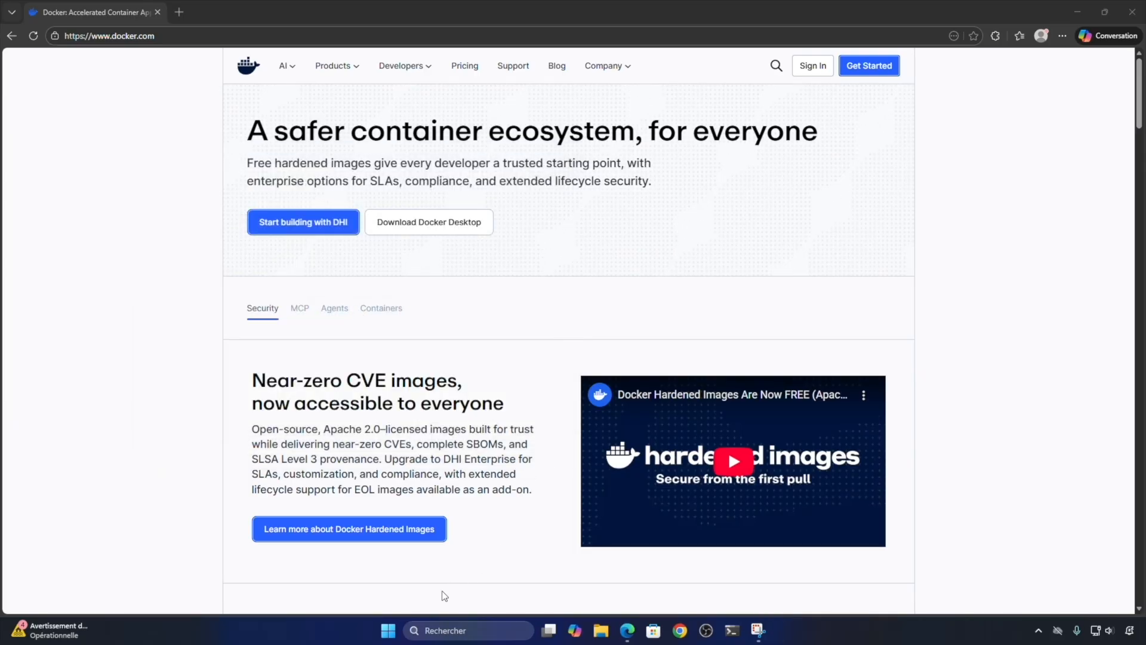
- Find Docker Desktop by searching Windows for "docker", launch it and bring its window to the front
click(389, 630)
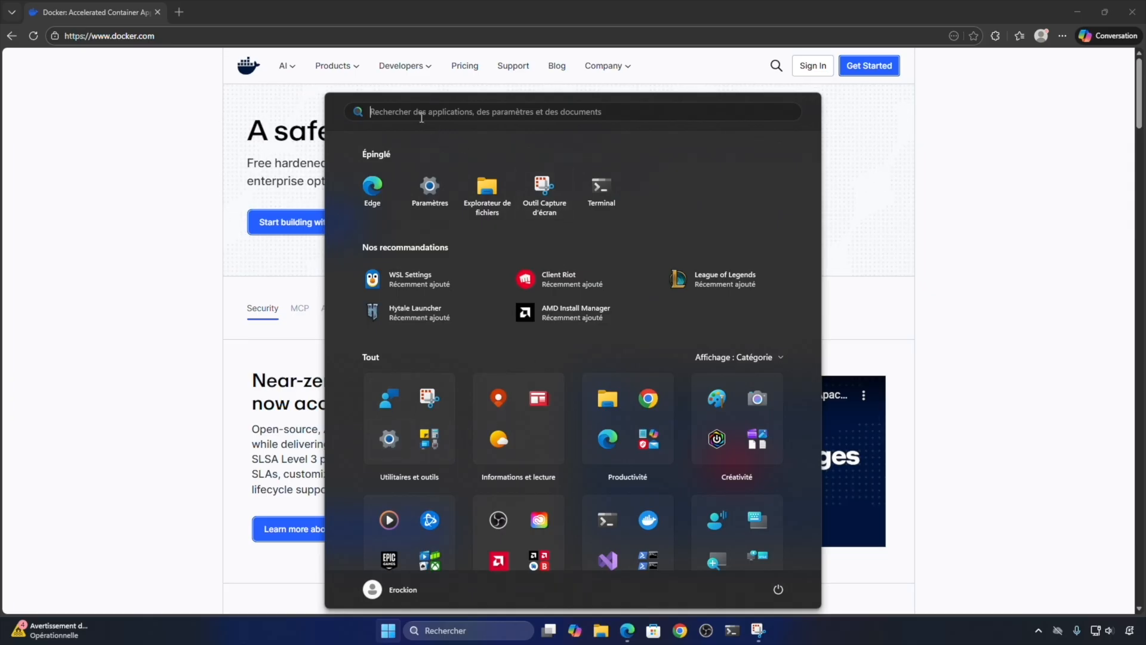
text(docker)
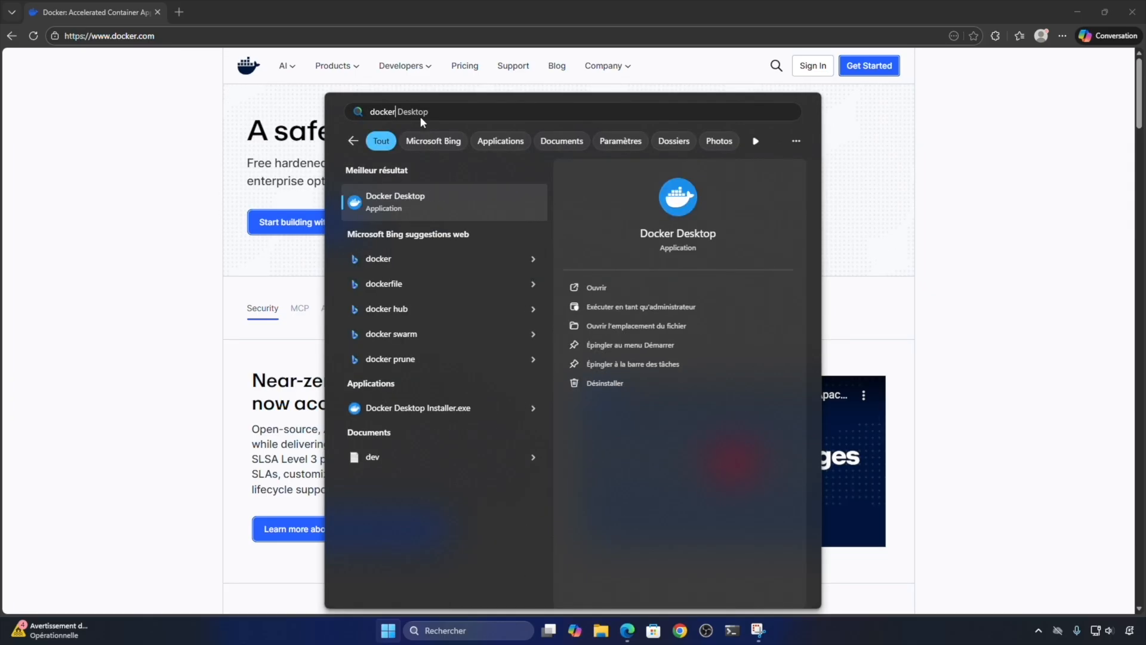
click(386, 201)
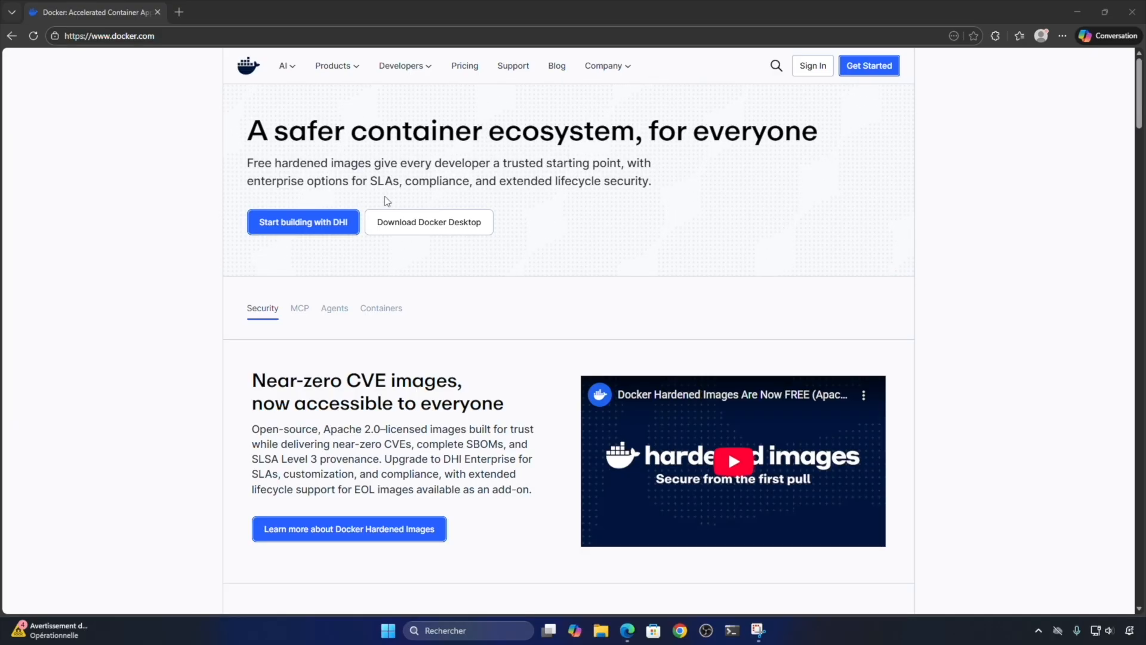
click(1039, 630)
click(1054, 437)
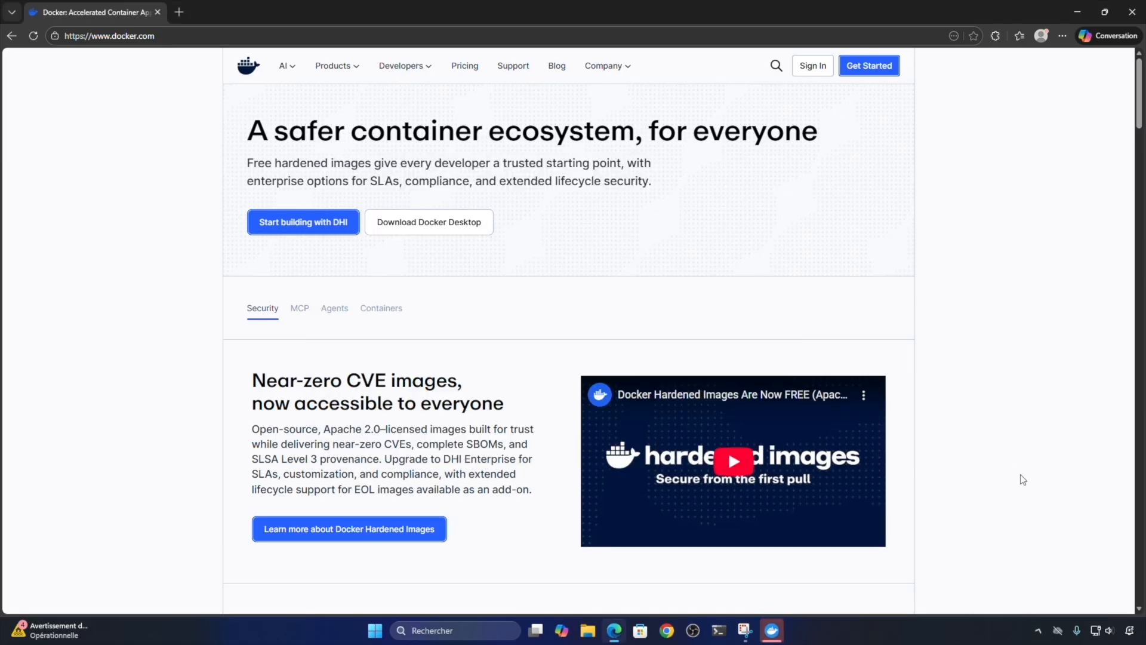
click(769, 630)
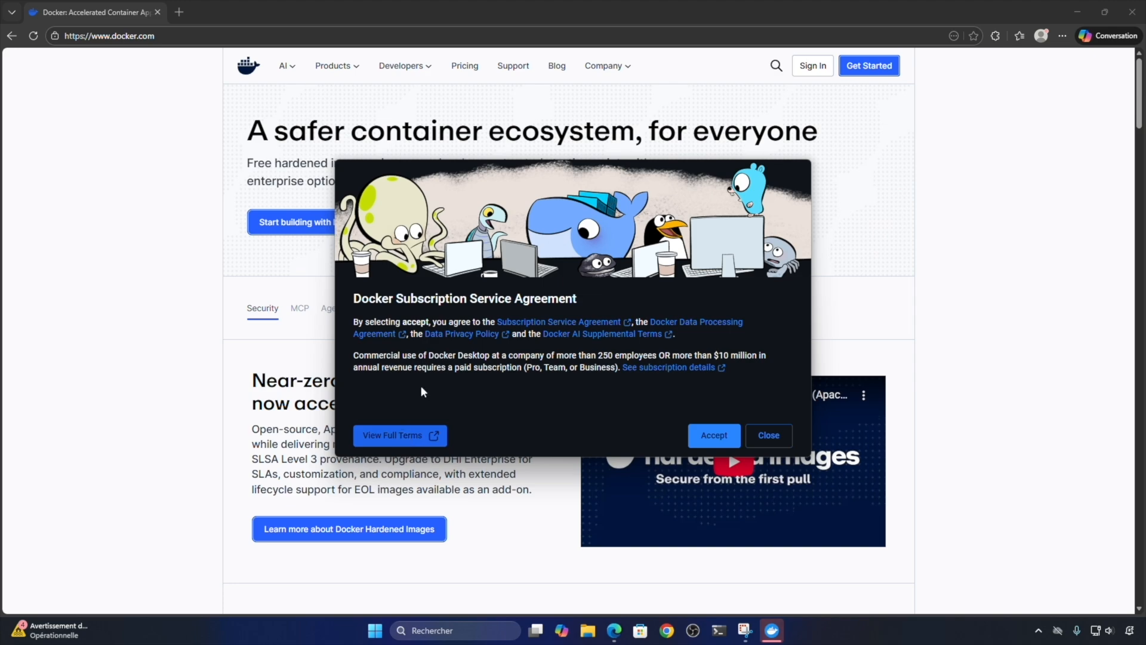
- Accept the Docker Subscription Service Agreement, skip signing in and dismiss the WSL welcome window
click(716, 438)
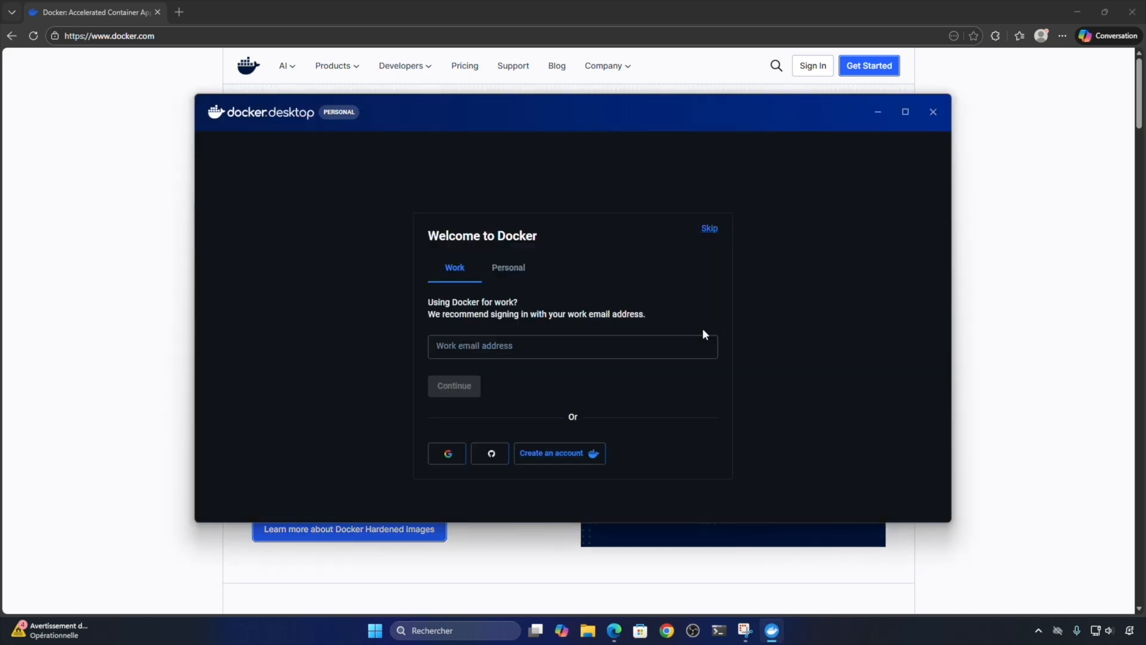
click(713, 228)
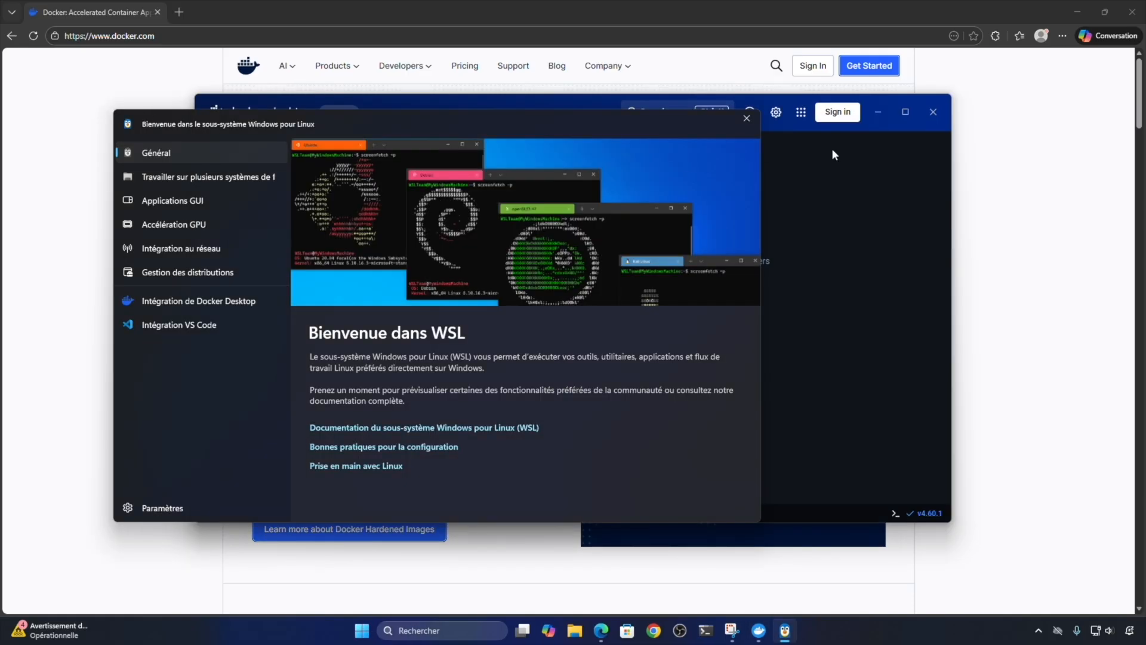
click(746, 120)
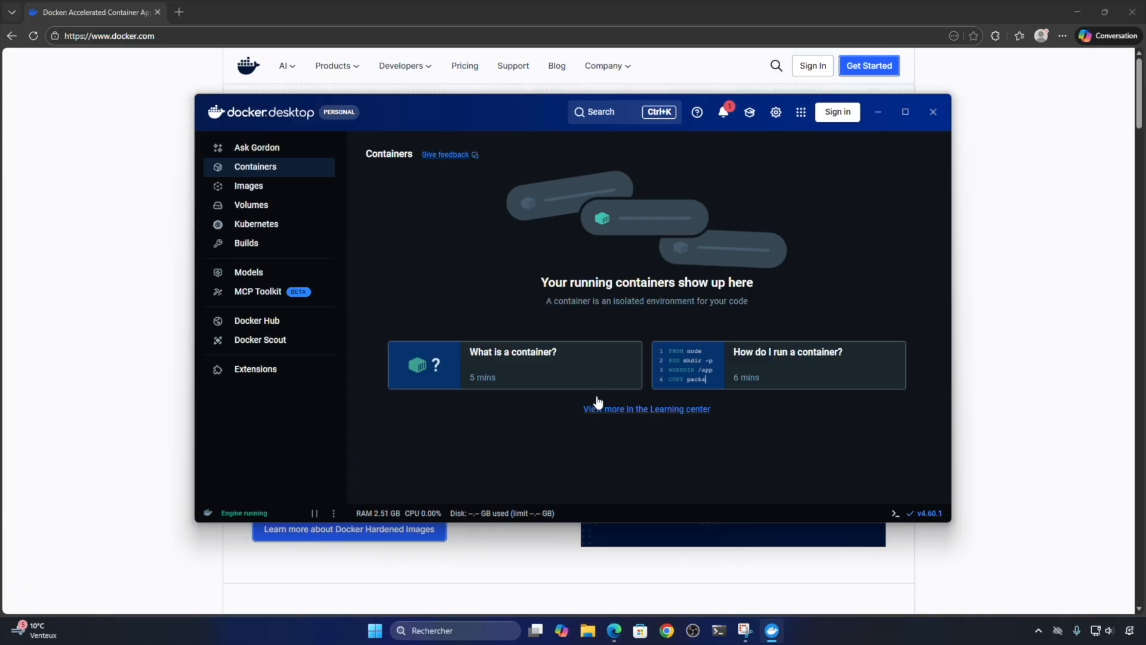
- Open a PowerShell terminal and check the installed Docker version with docker --version
click(718, 635)
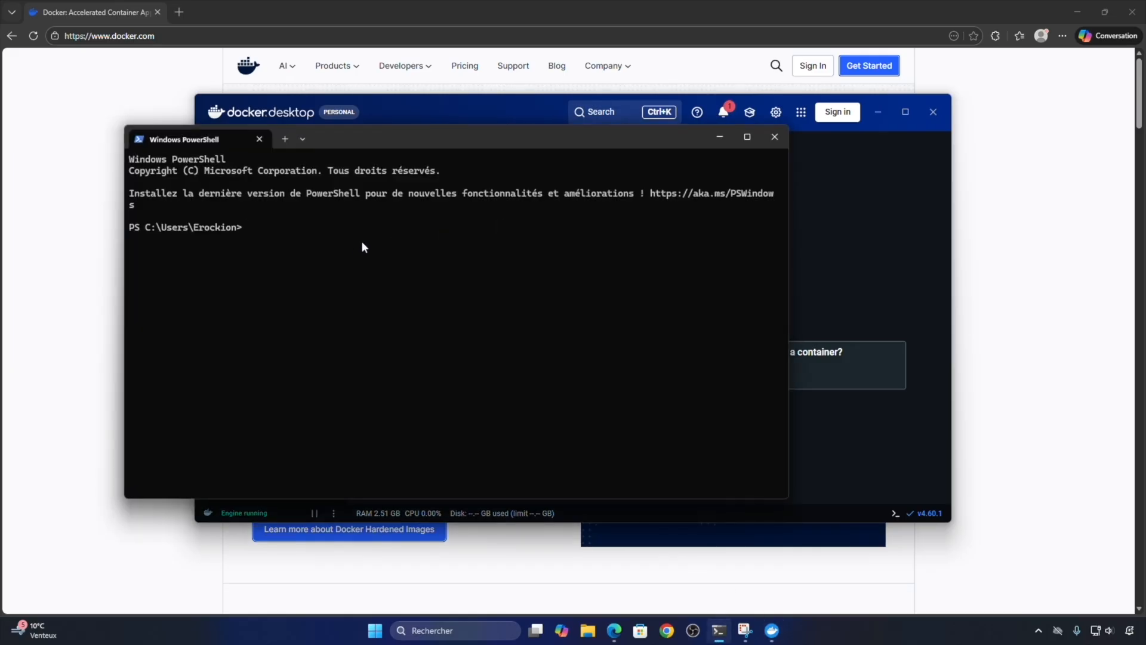
text(docker )
text(--versio)
text(n)
key(Return)
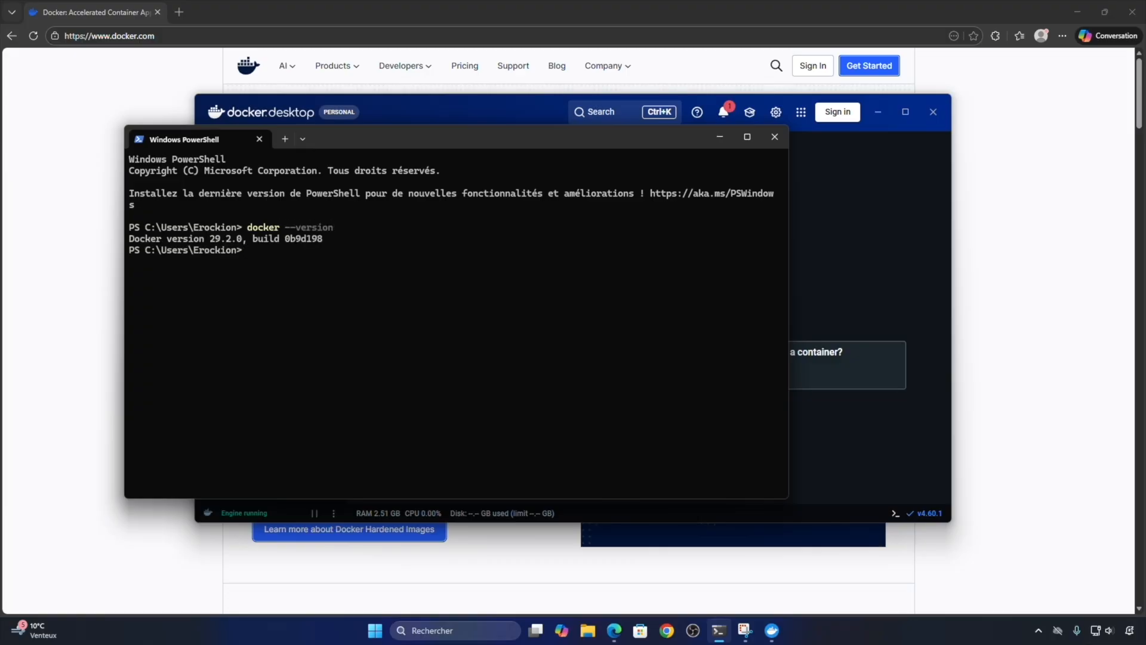
- Run the test container in PowerShell with docker run hello-world
text(docker run )
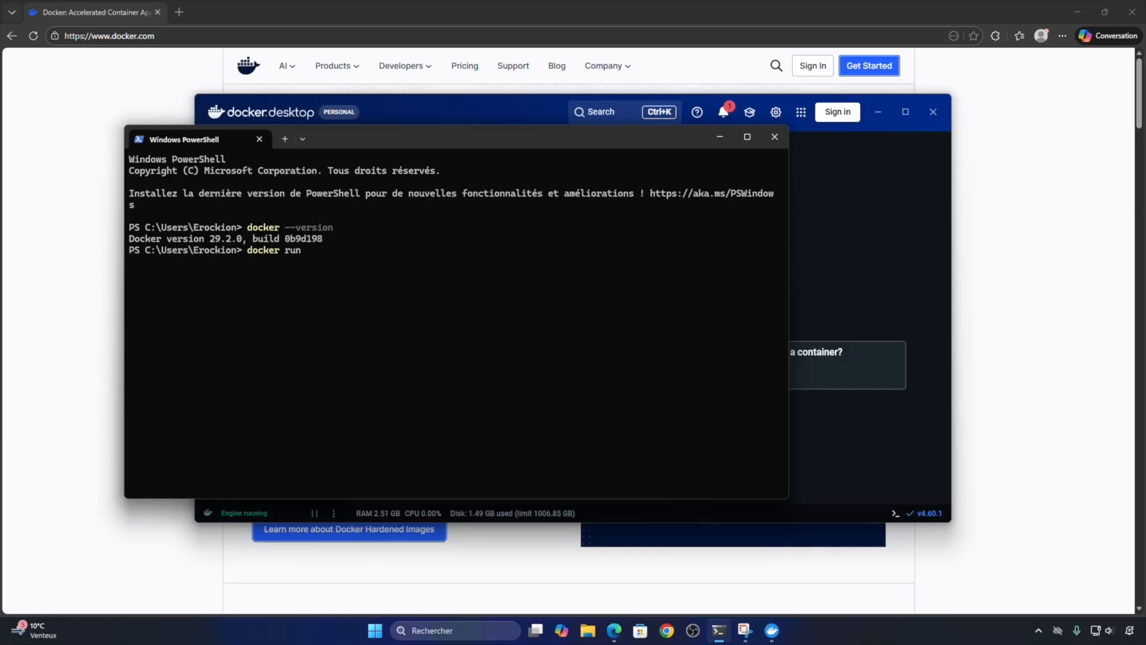
text(hello-world)
key(Return)
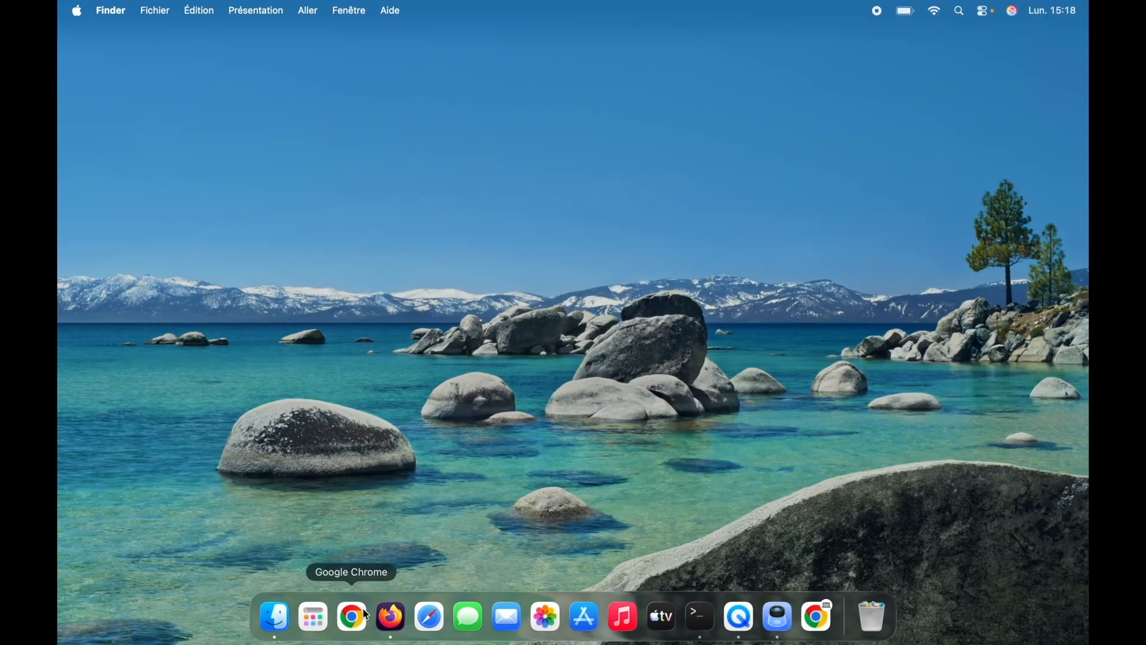
- On the Mac, open docker.com in a full-screen Firefox window and download Docker Desktop for Mac – Apple Silicon
click(392, 617)
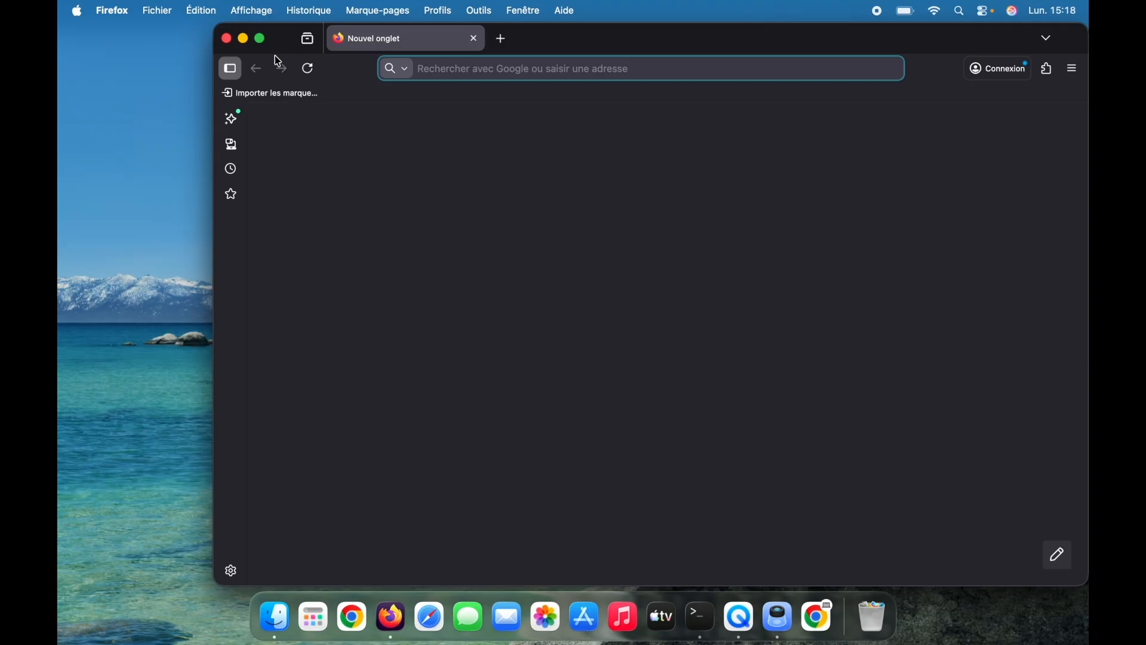
click(260, 40)
text(docker)
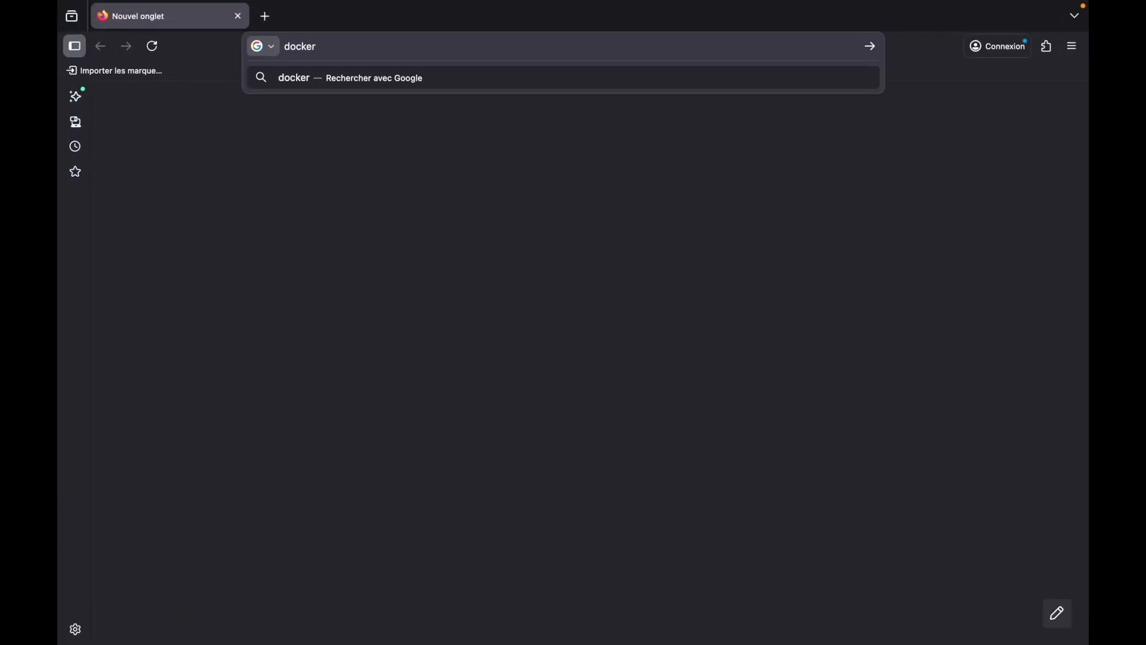
text(.com)
key(Return)
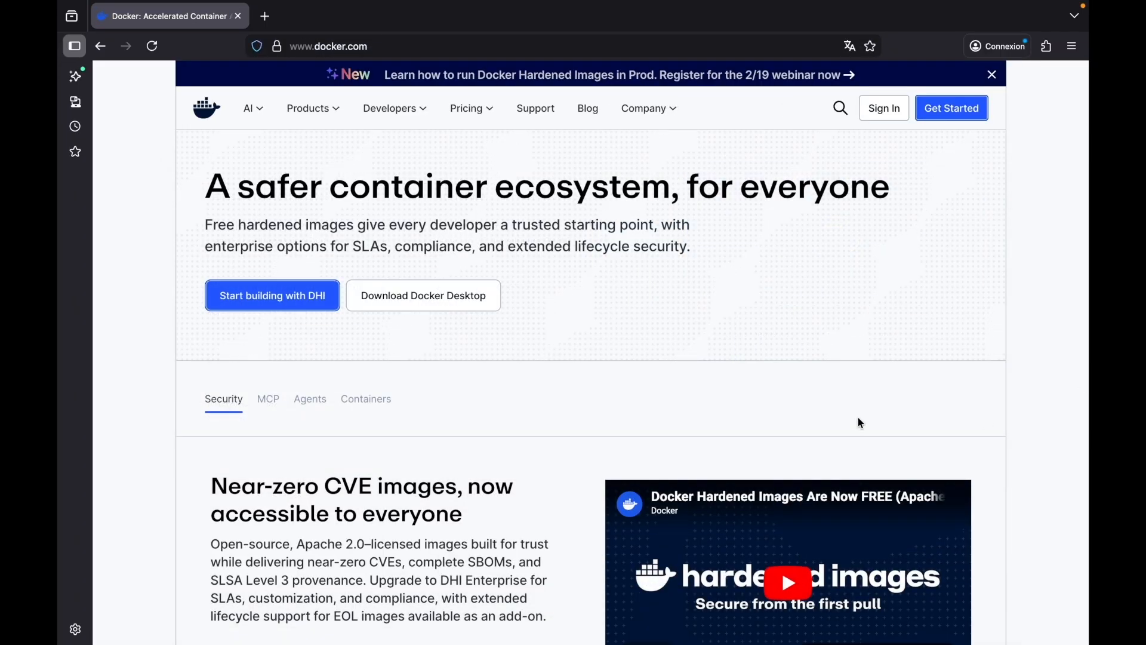
mouse_move(420, 299)
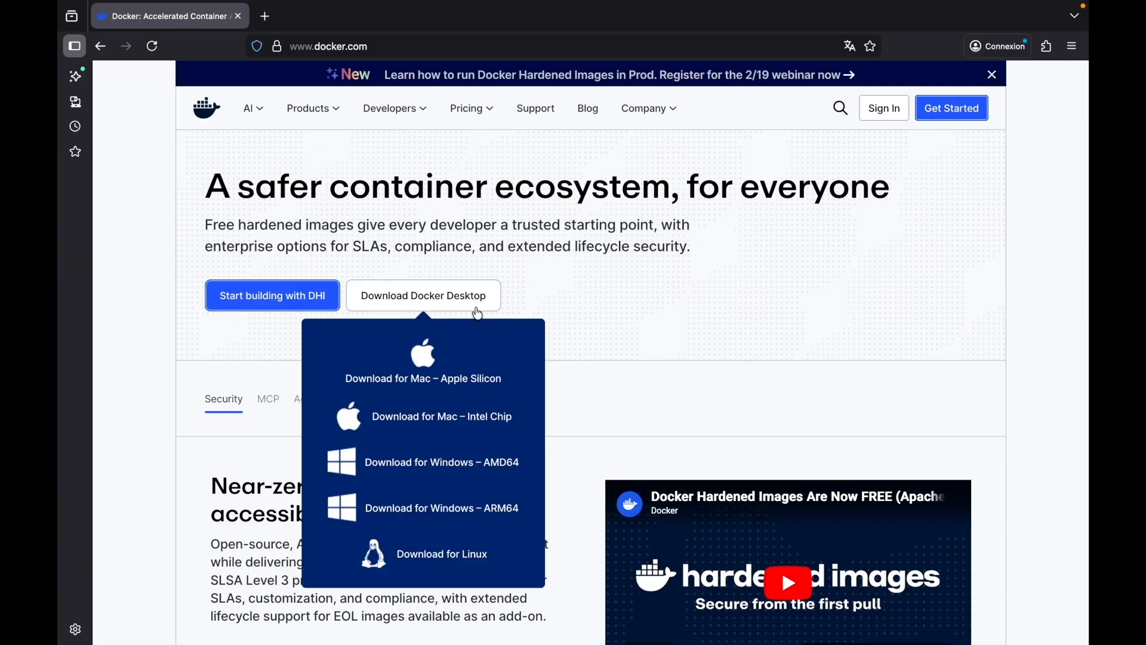
click(421, 368)
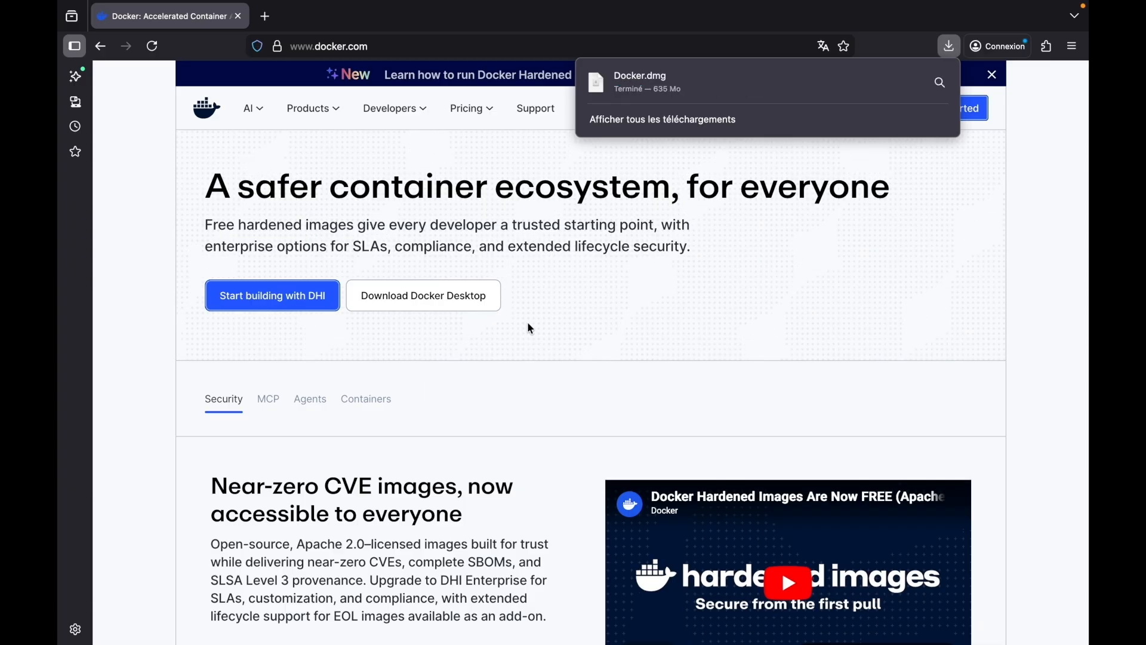
- Open Docker.dmg from the Téléchargements folder in Finder, copy Docker into Applications and close the disk image window
key(ctrl+Left)
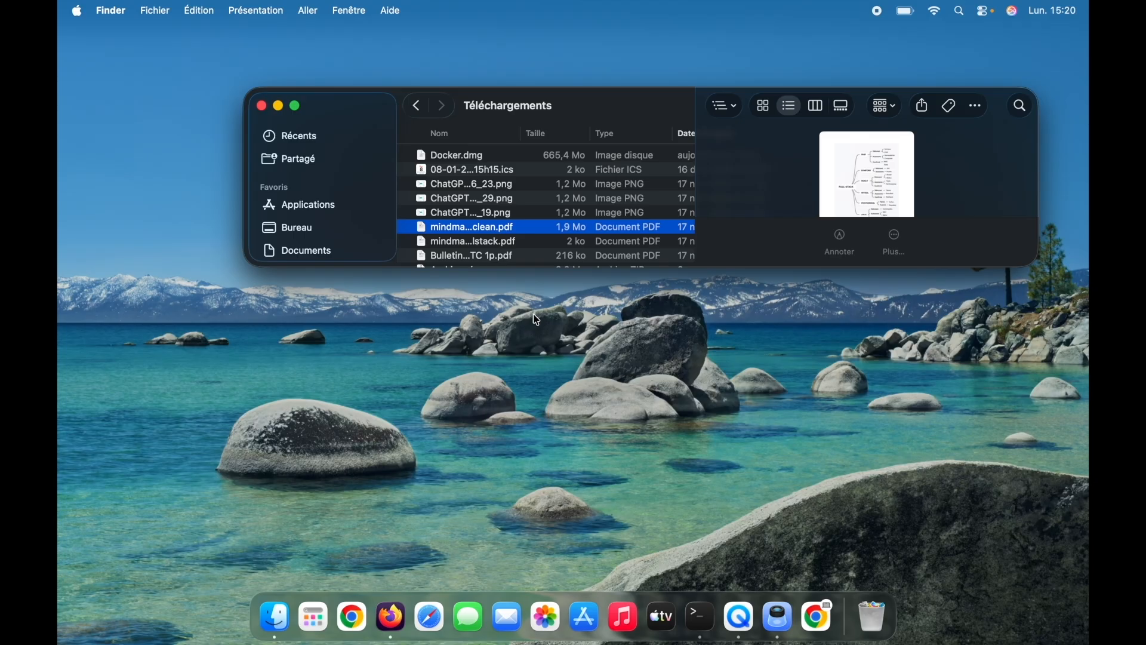
click(457, 156)
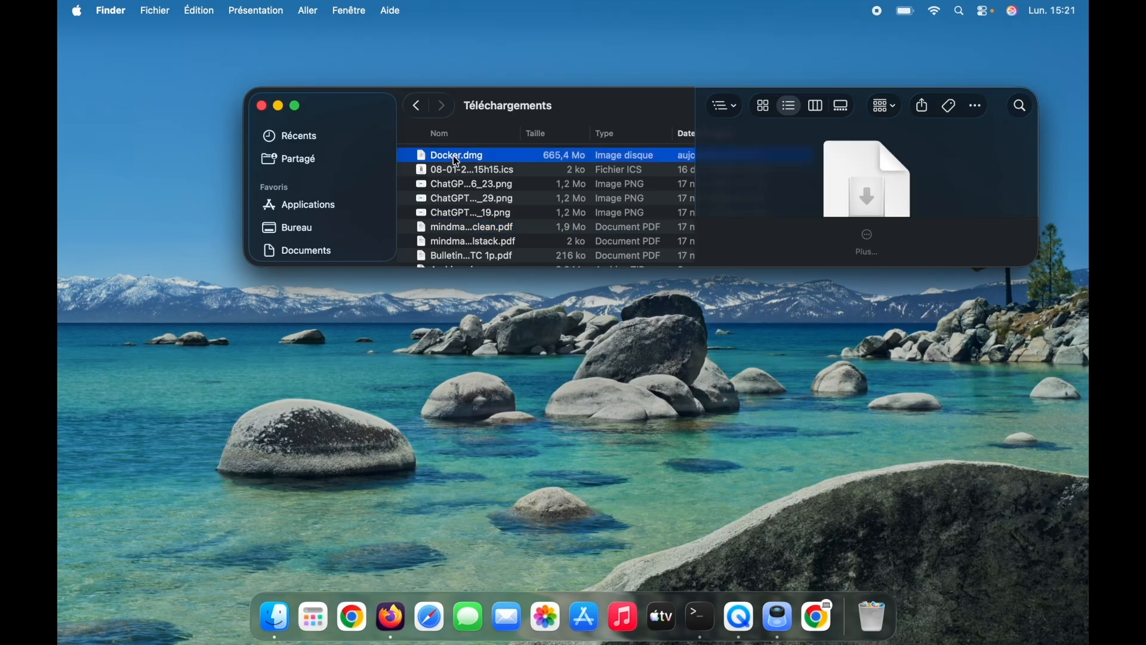
double_click(455, 159)
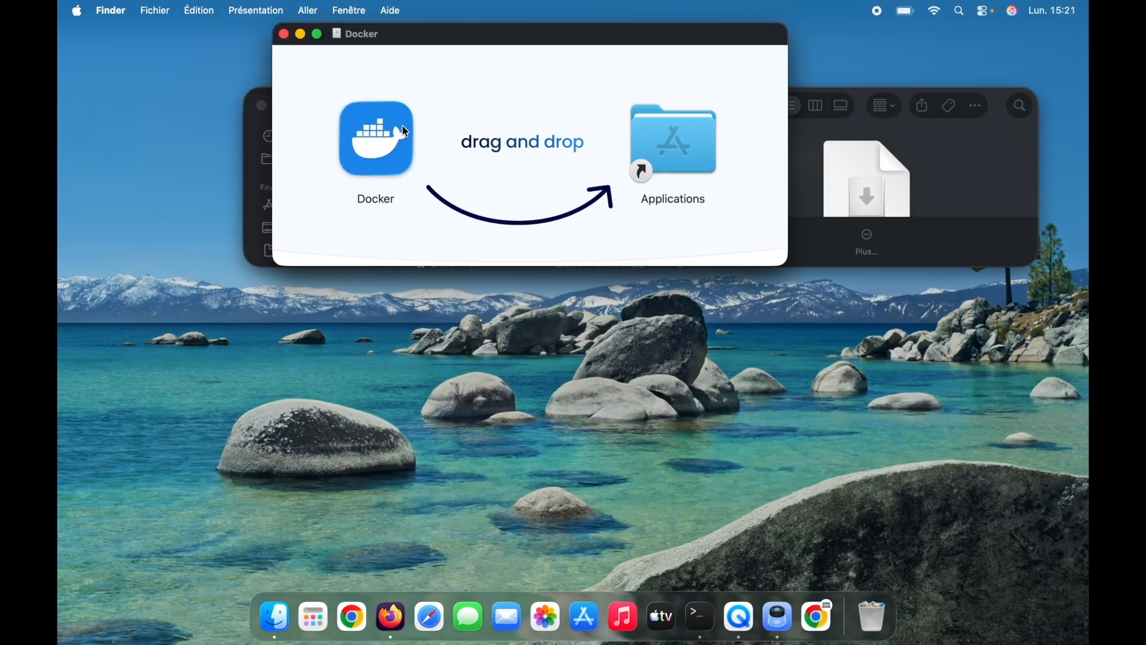
drag(392, 132, 696, 158)
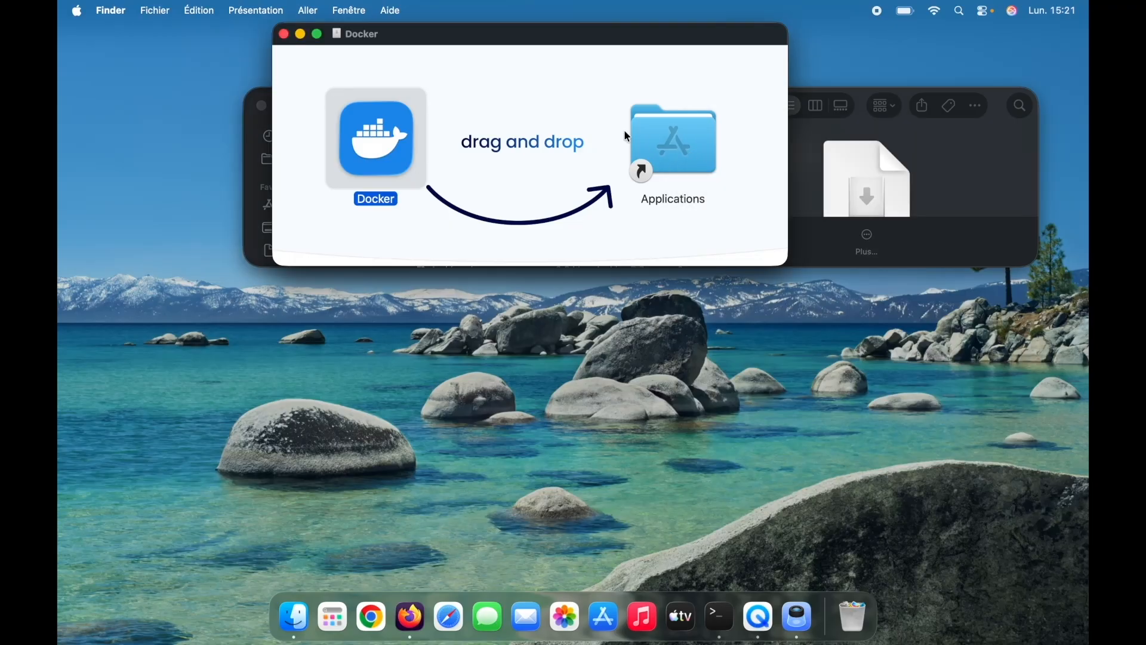
click(285, 34)
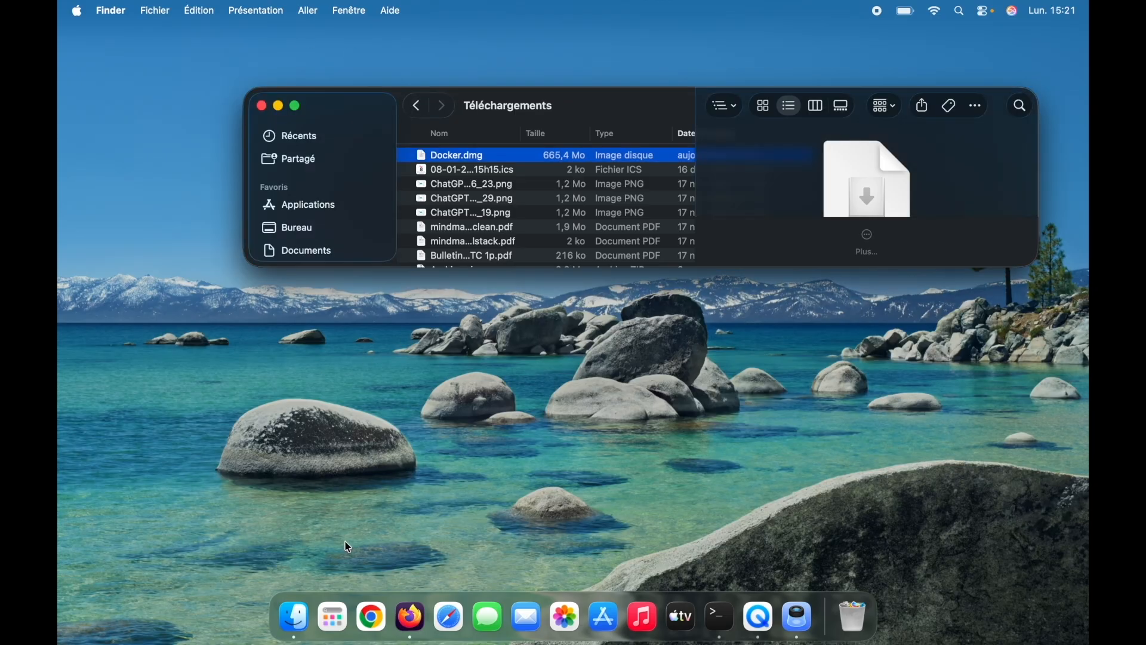
- Launch Docker from the Mac's applications and confirm opening the app downloaded from the Internet
click(333, 619)
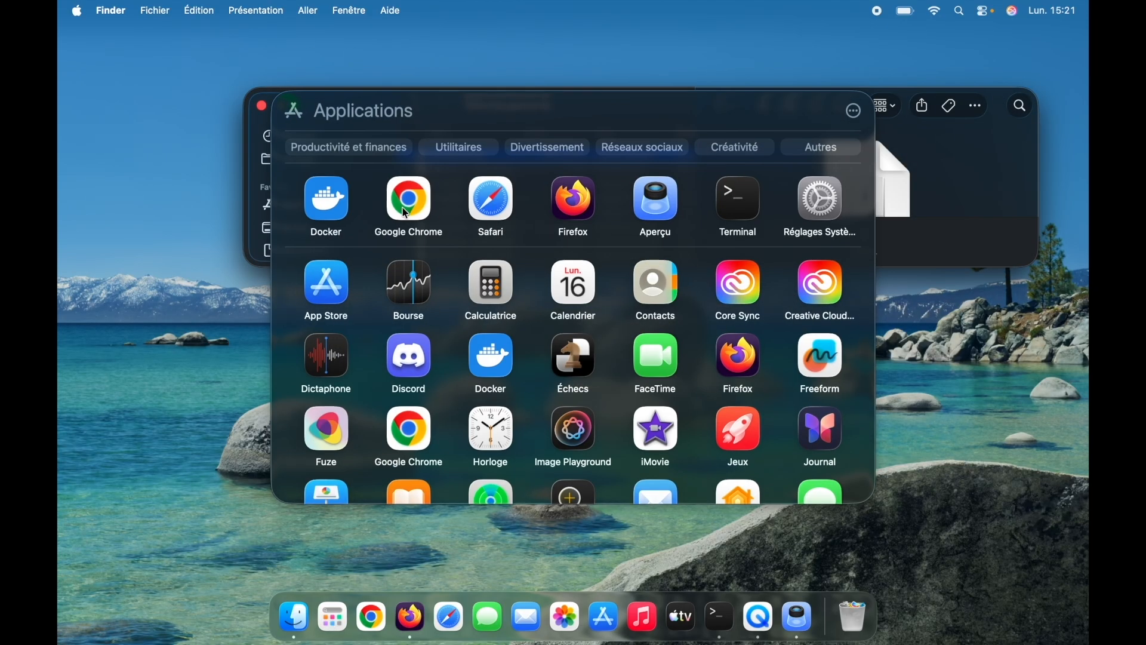
click(326, 192)
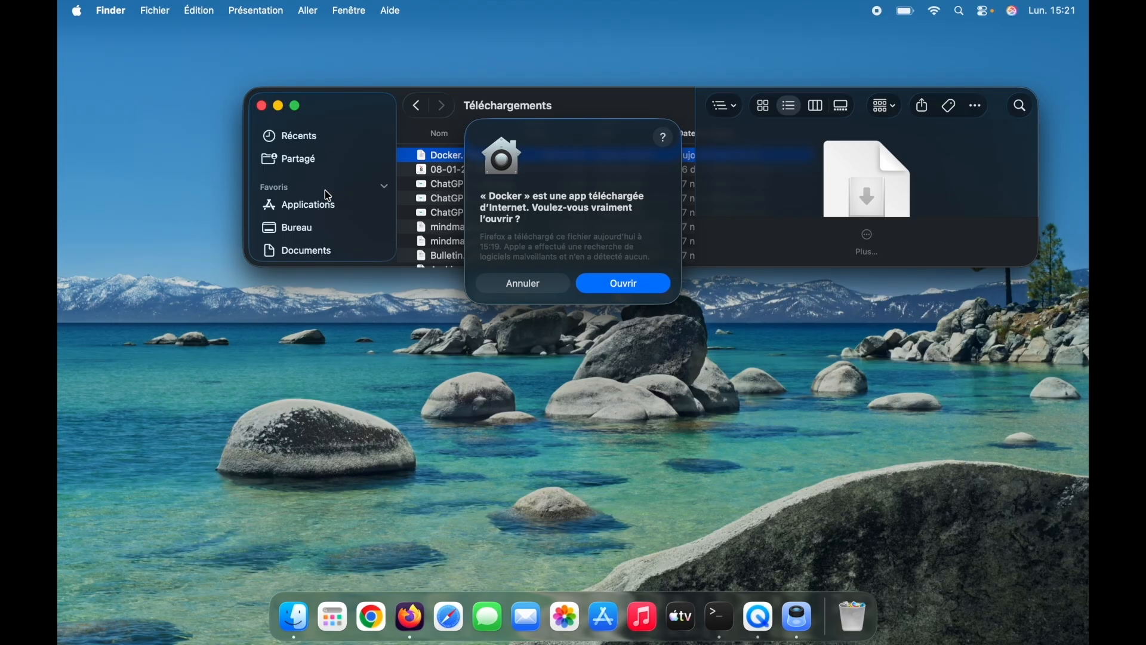
click(630, 287)
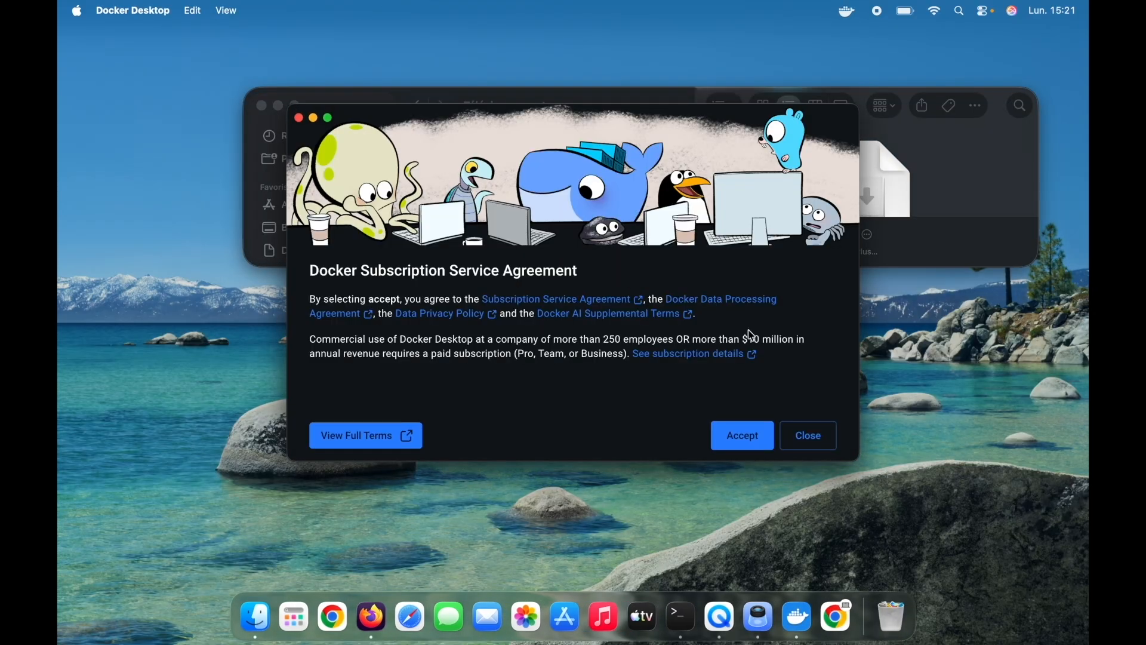
- Complete Docker Desktop's first-run setup by accepting the service agreement, using the recommended settings and skipping sign-in
click(742, 436)
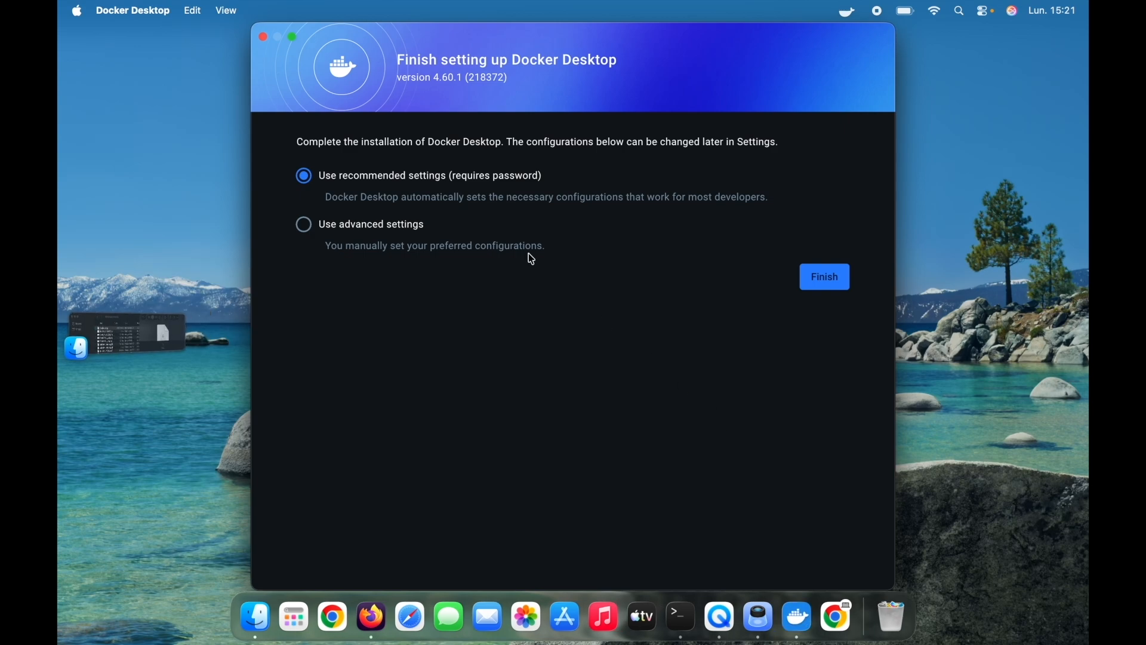
click(833, 283)
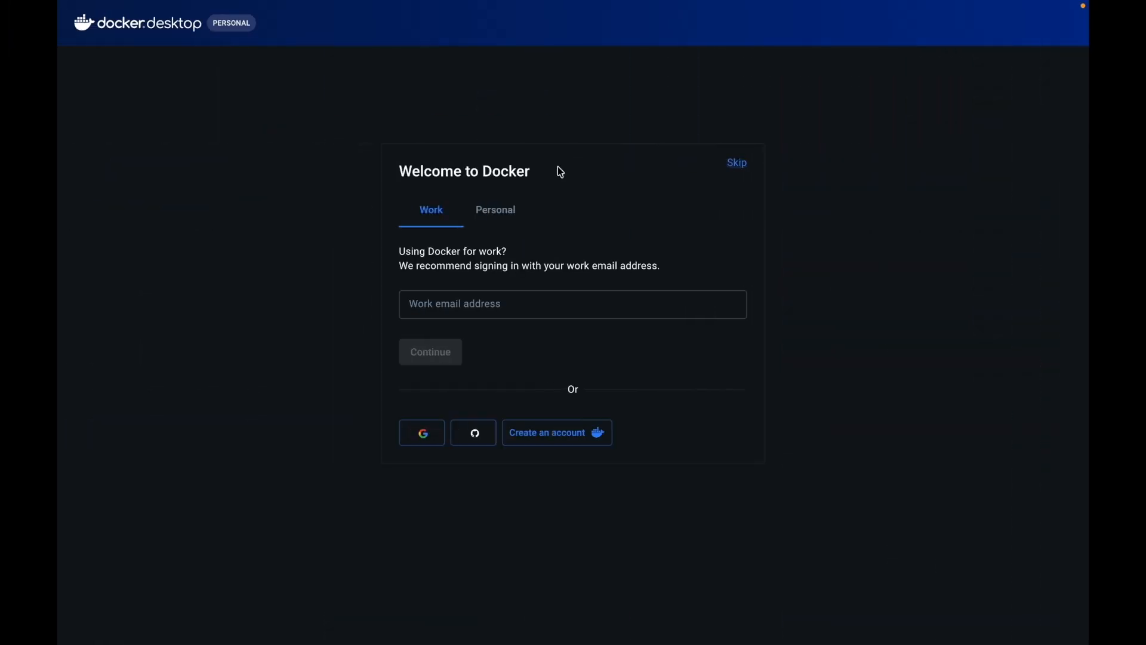
click(738, 164)
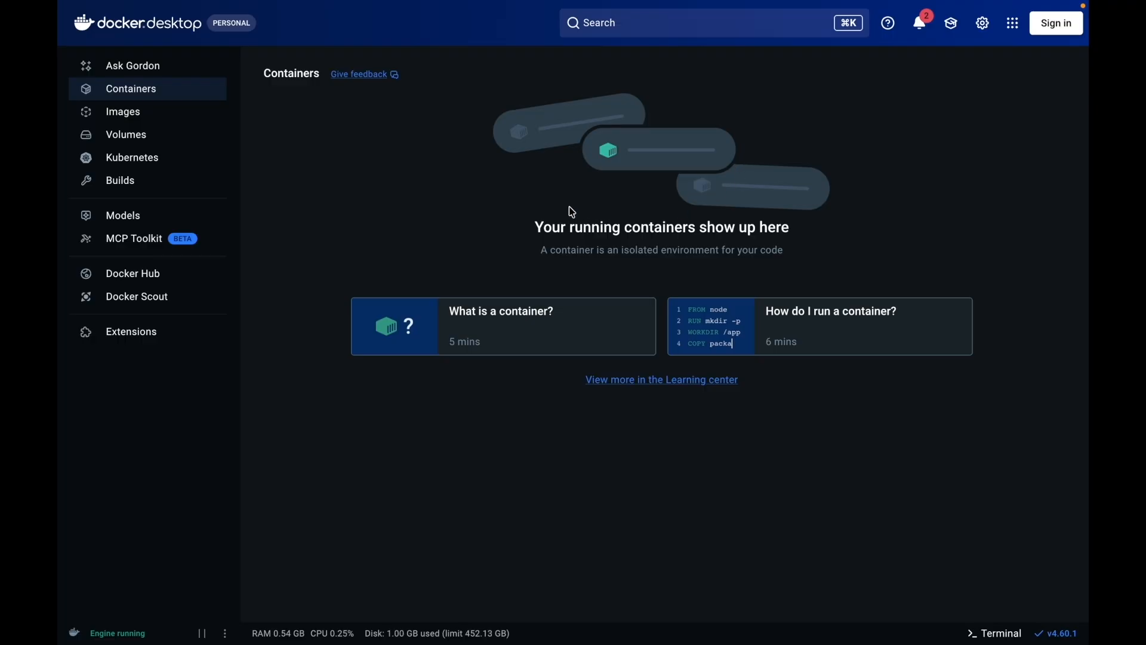
- Switch to the Mac's full-screen Terminal and check the Docker version with docker --version
key(ctrl+Right)
key(ctrl+Right)
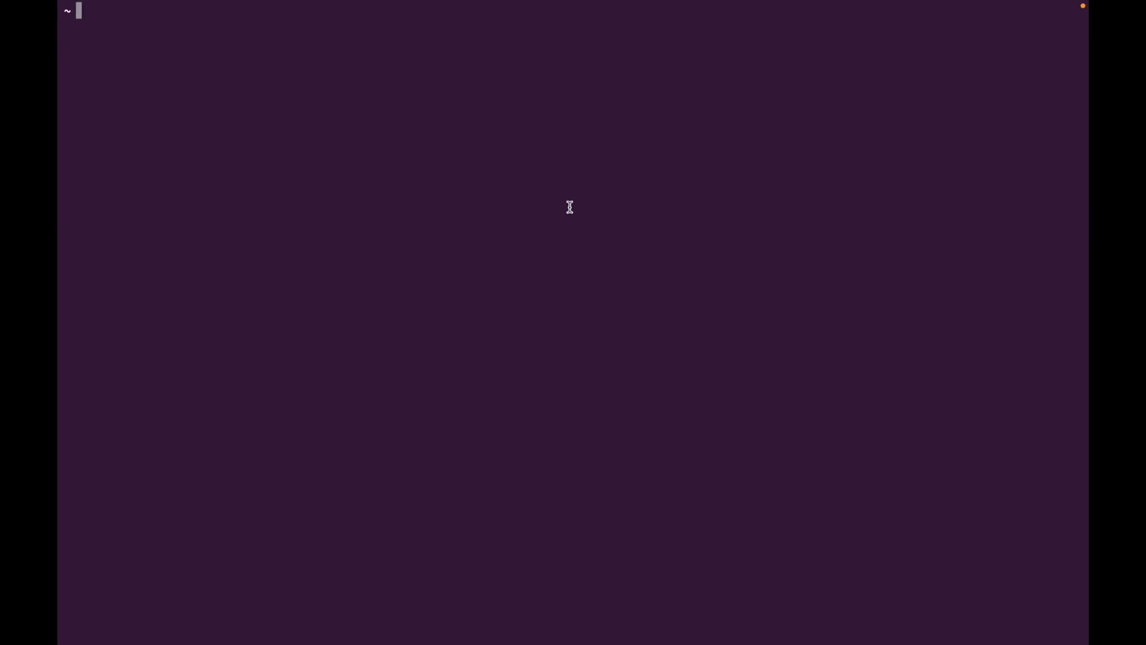
text(docker --version)
key(Return)
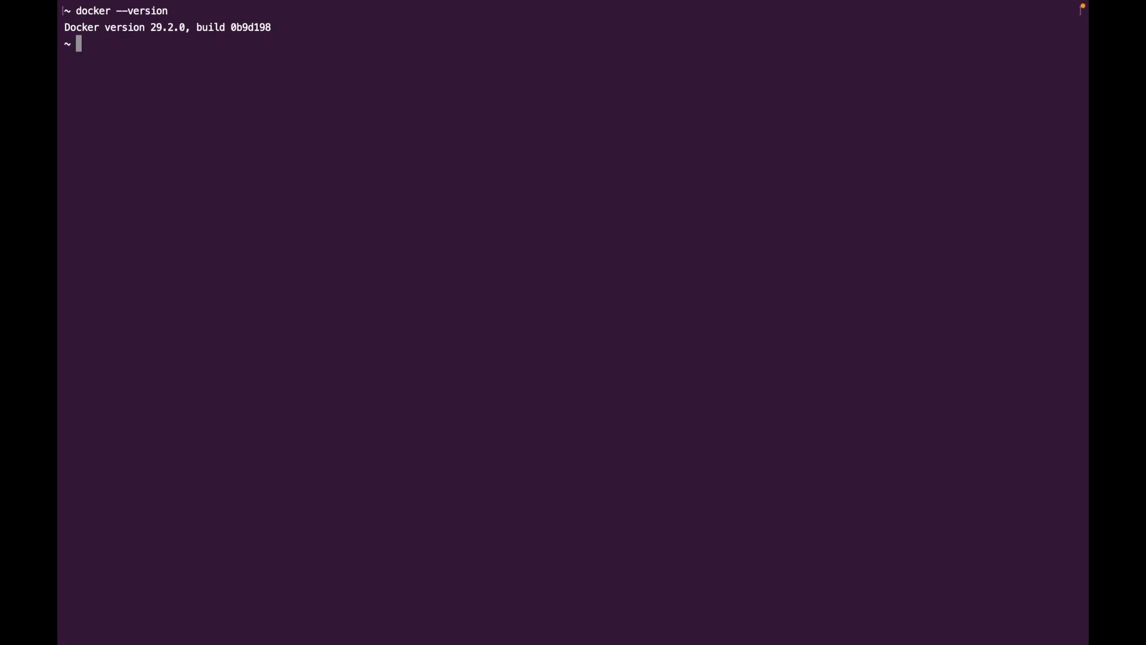
- Run docker run hello-world in the Mac Terminal and authorize Terminal to access data from other apps
text(docker run hello-w)
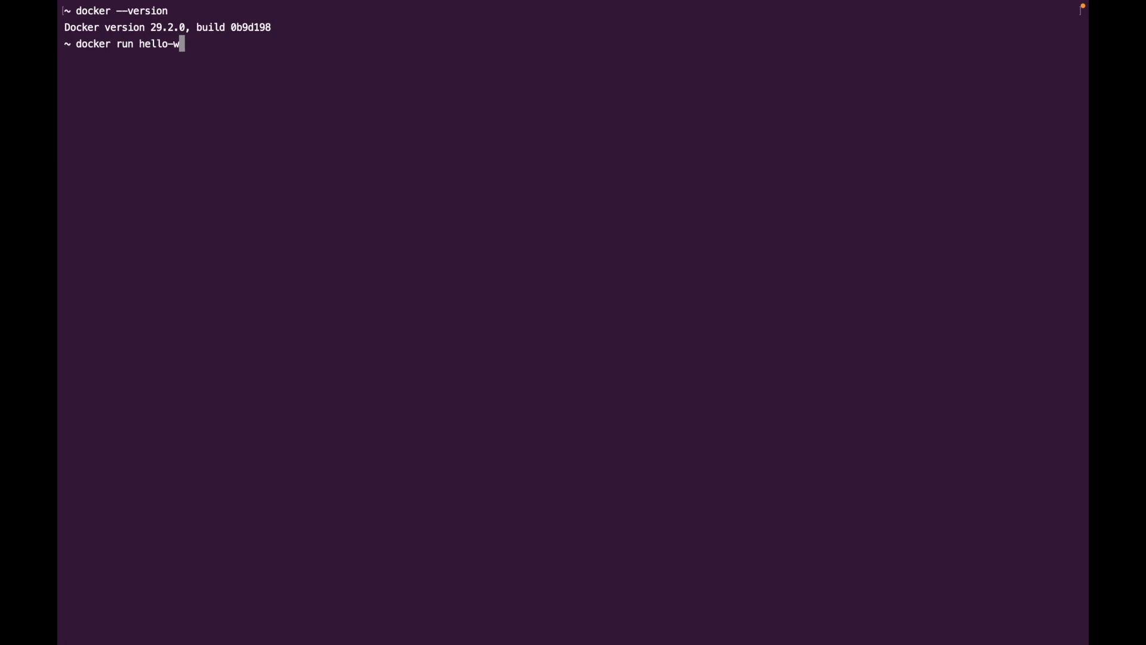
text(orld)
key(Return)
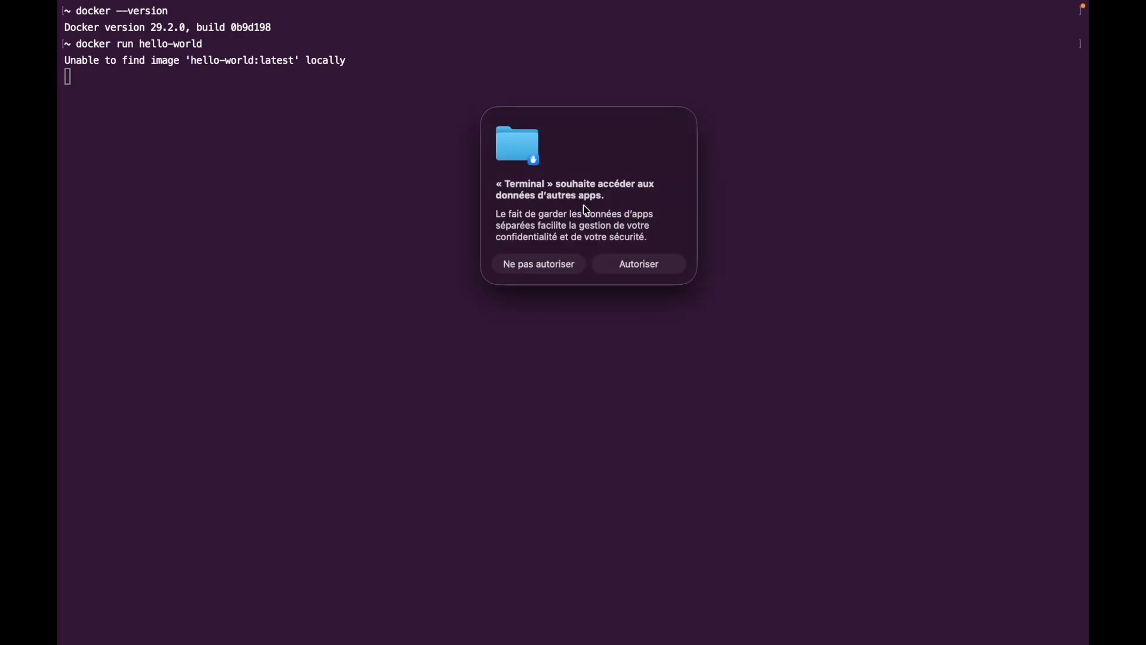
click(633, 273)
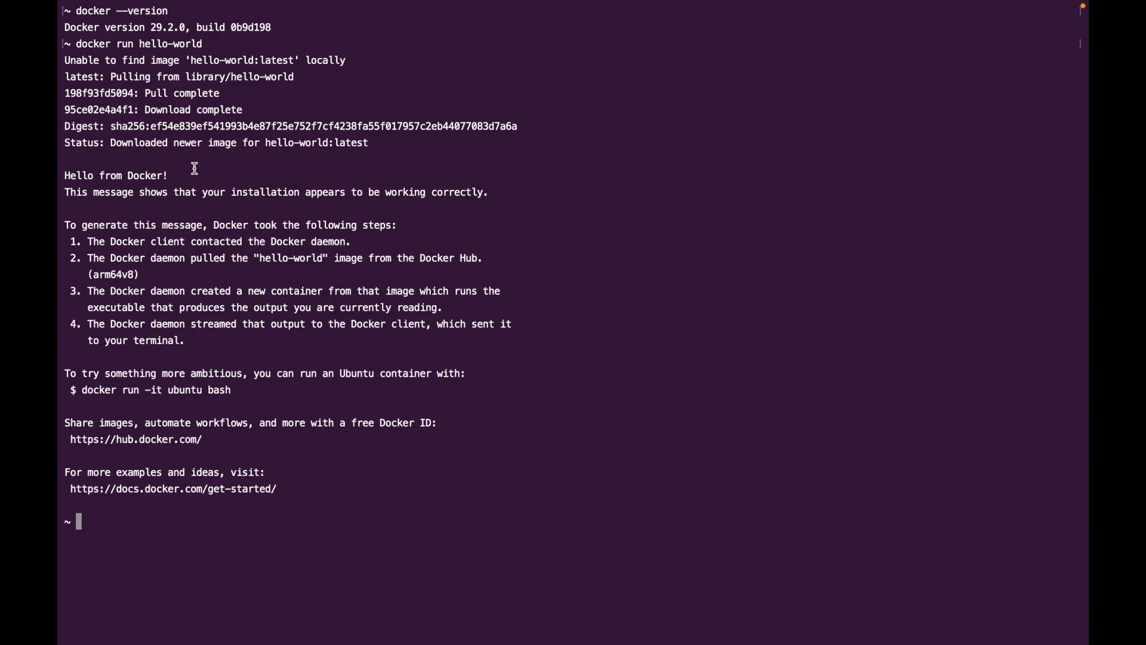
- Highlight the "Hello from Docker!" line in the hello-world output to examine it
drag(195, 169, 62, 176)
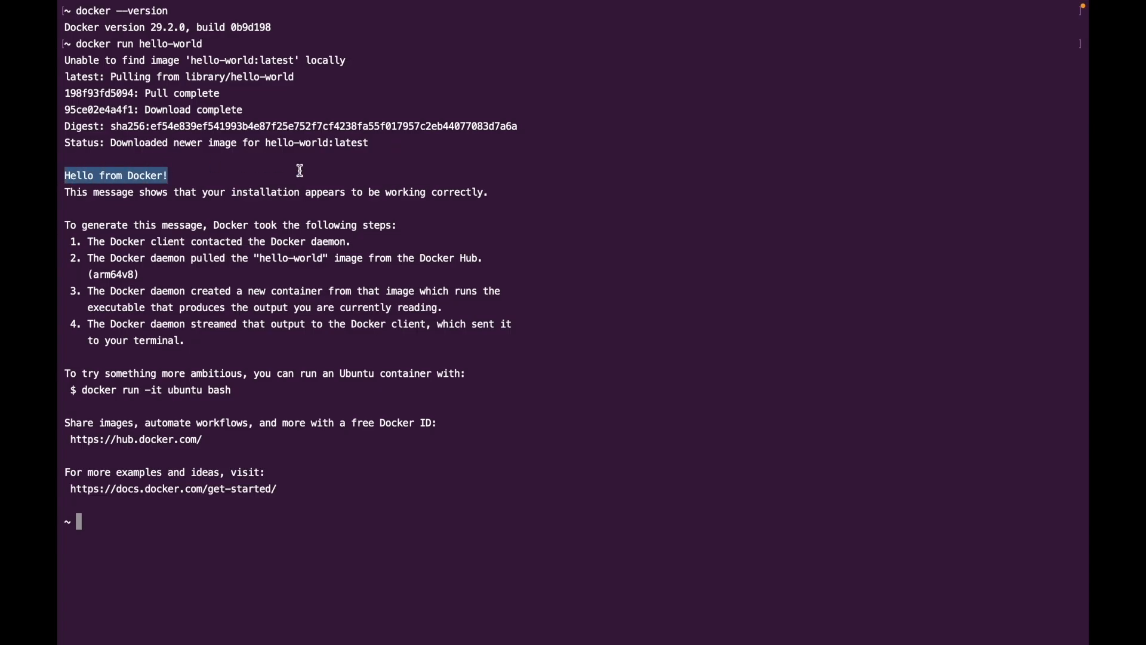
click(579, 351)
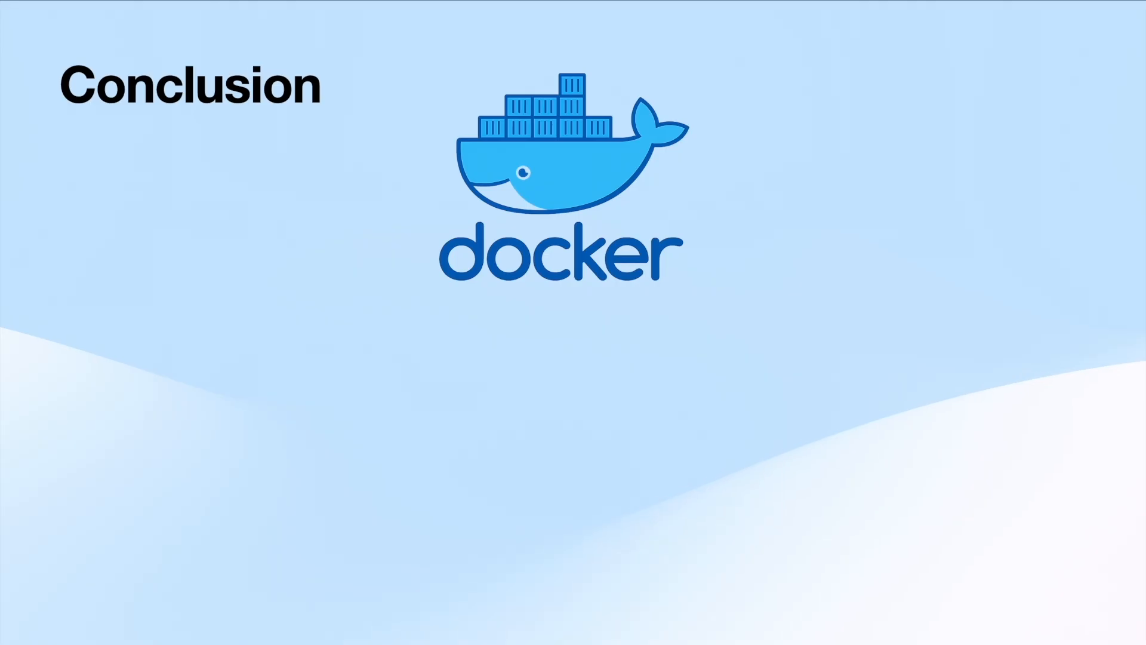
click(1143, 298)
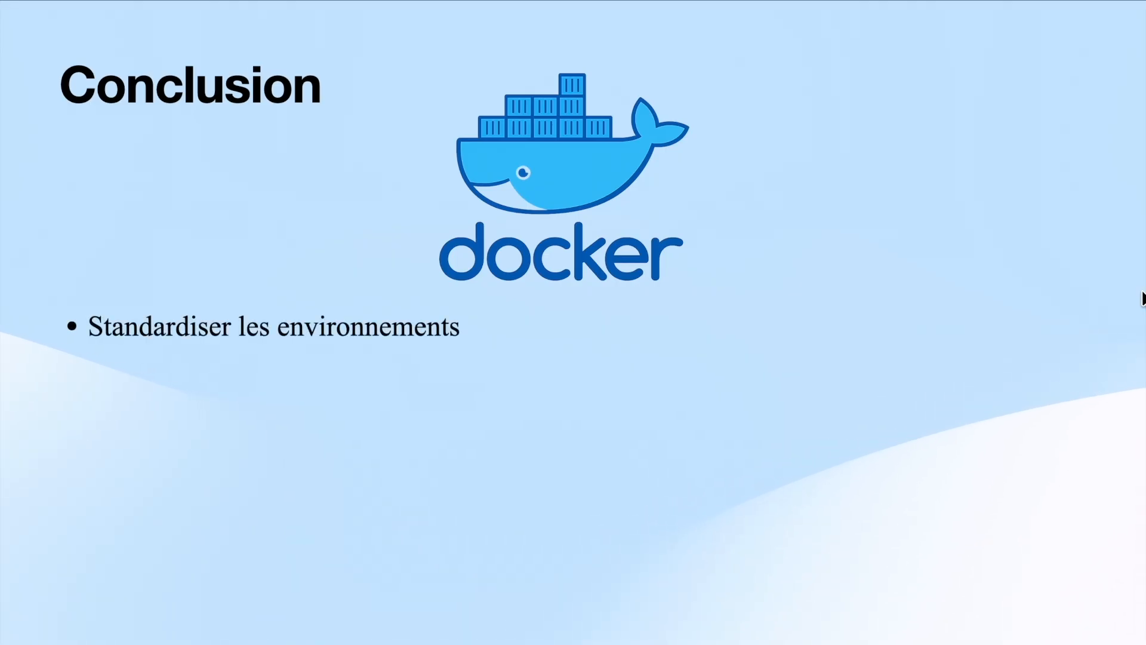